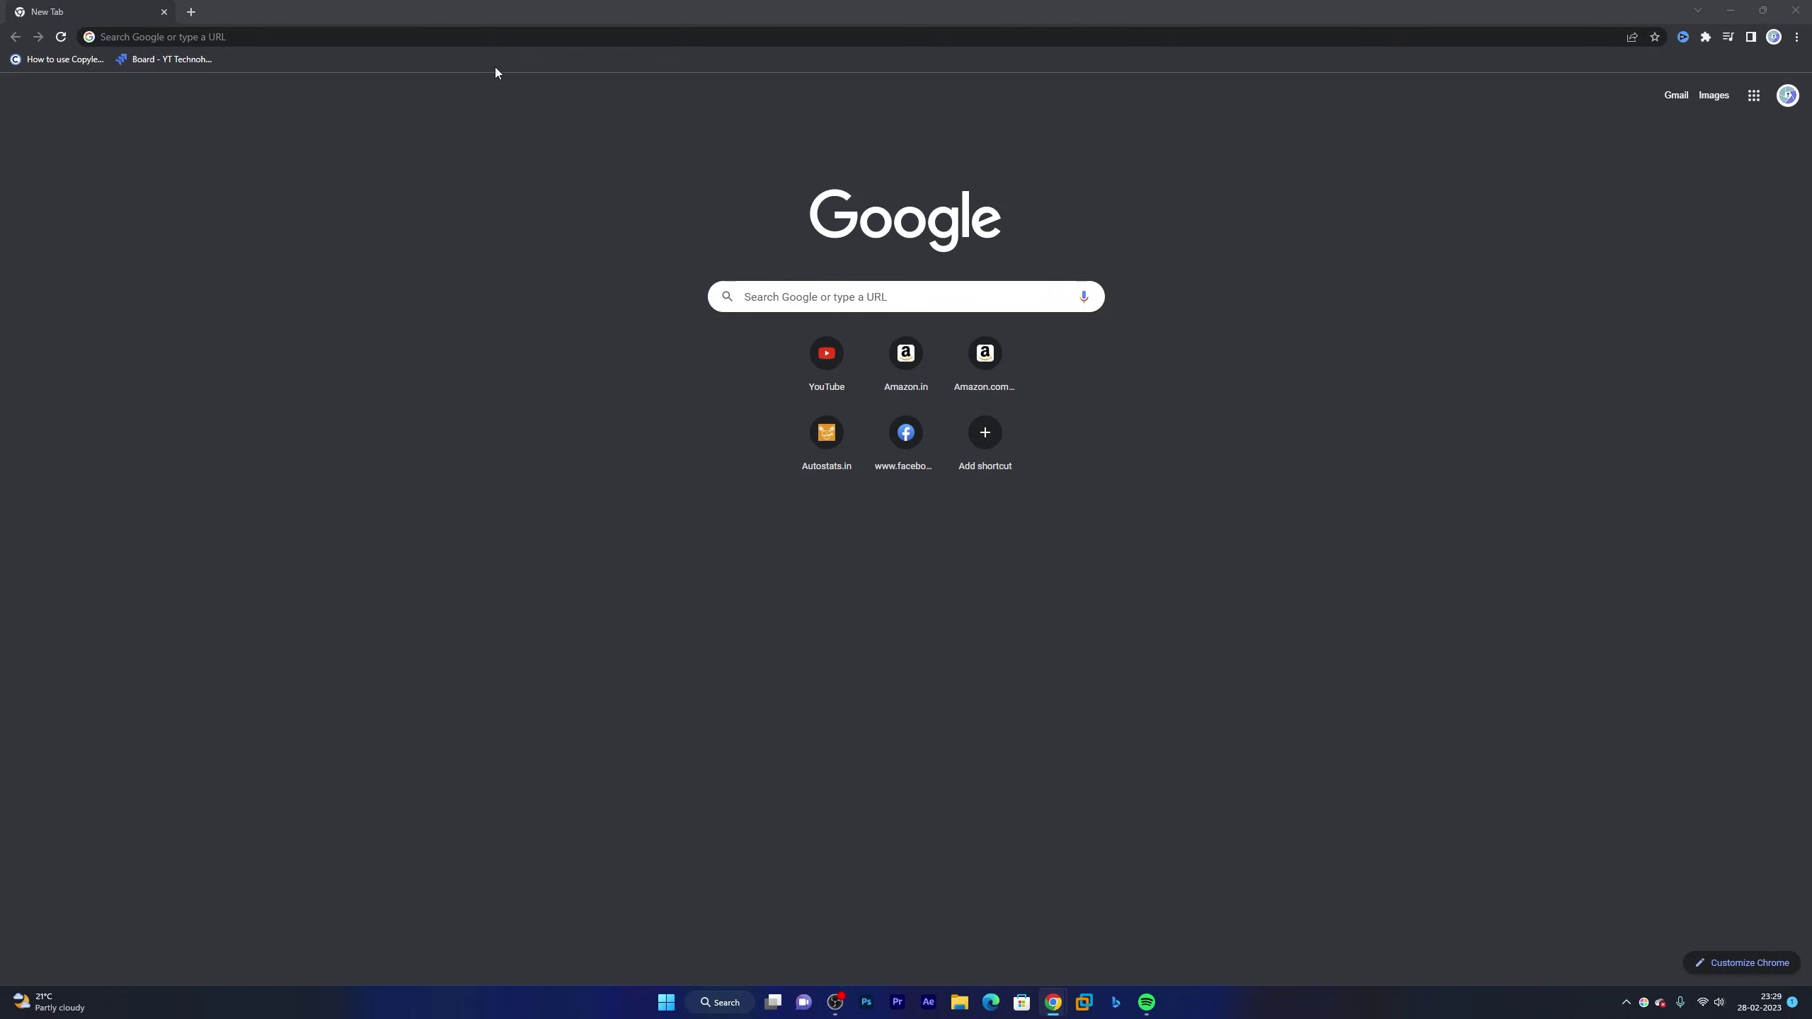
# Go to office.com in the Chrome address bar to load the Microsoft 365 home page
pyautogui.click(460, 32)
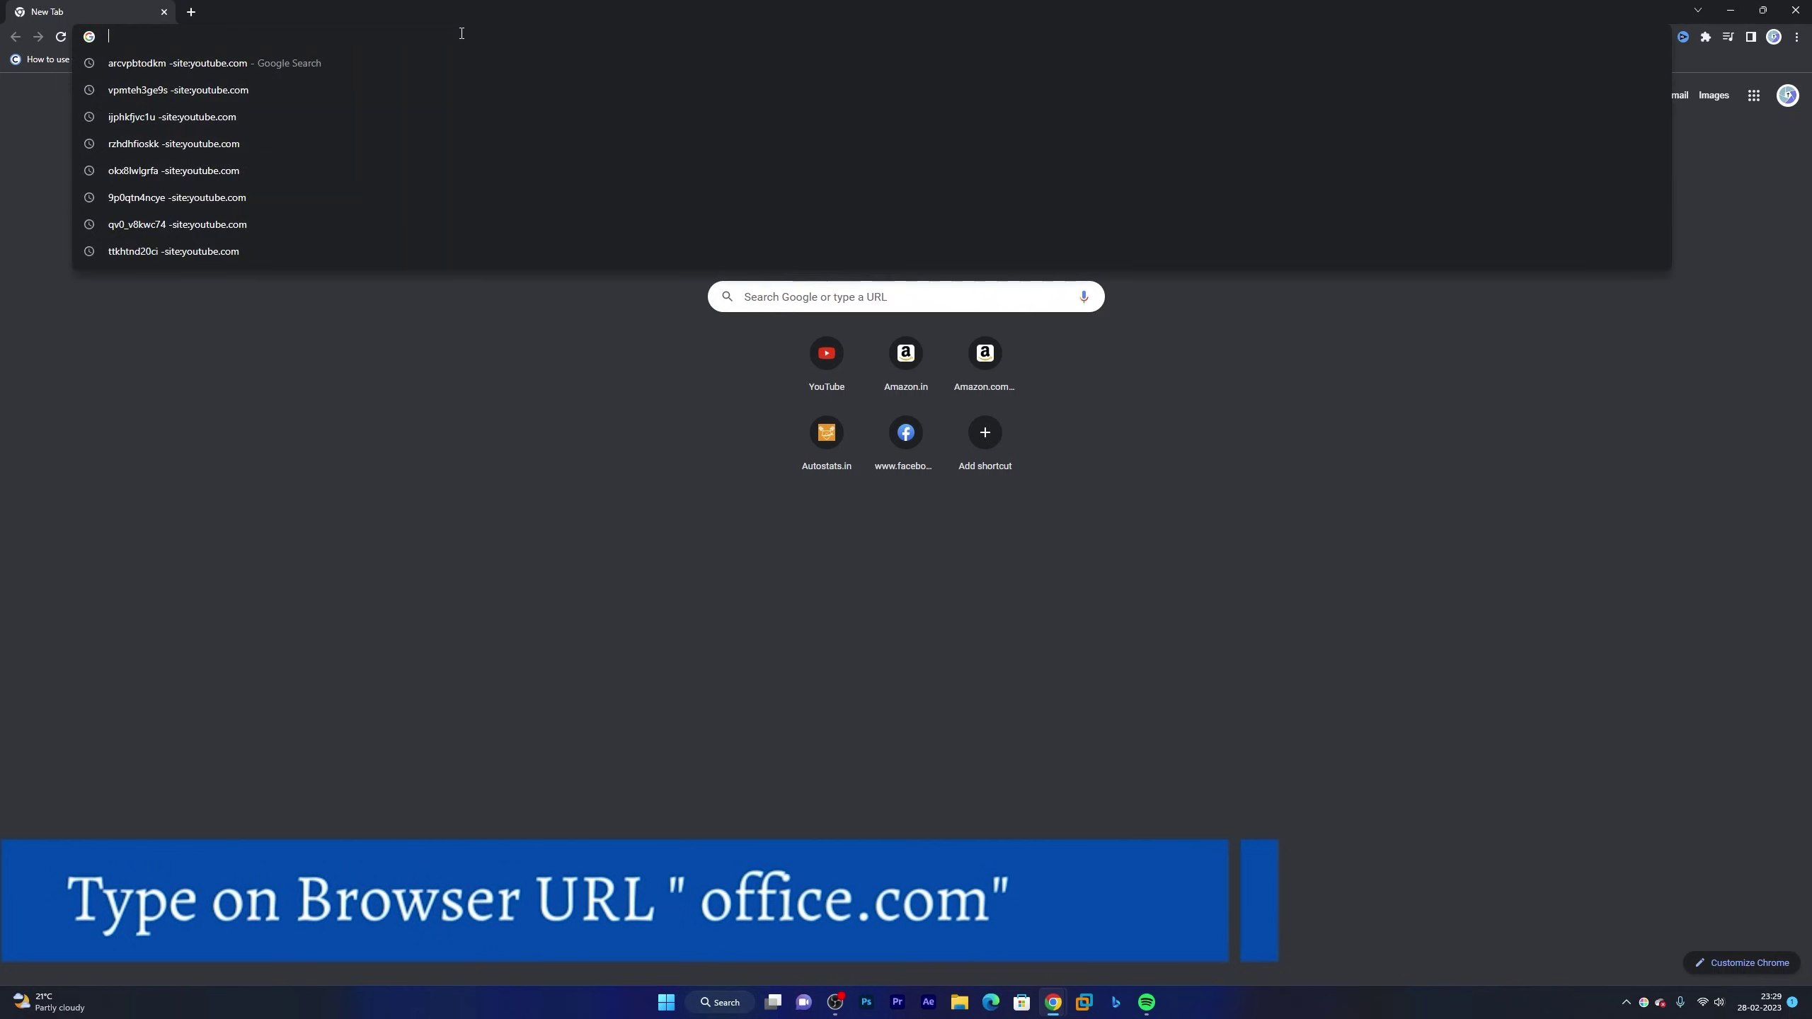
pyautogui.write('of')
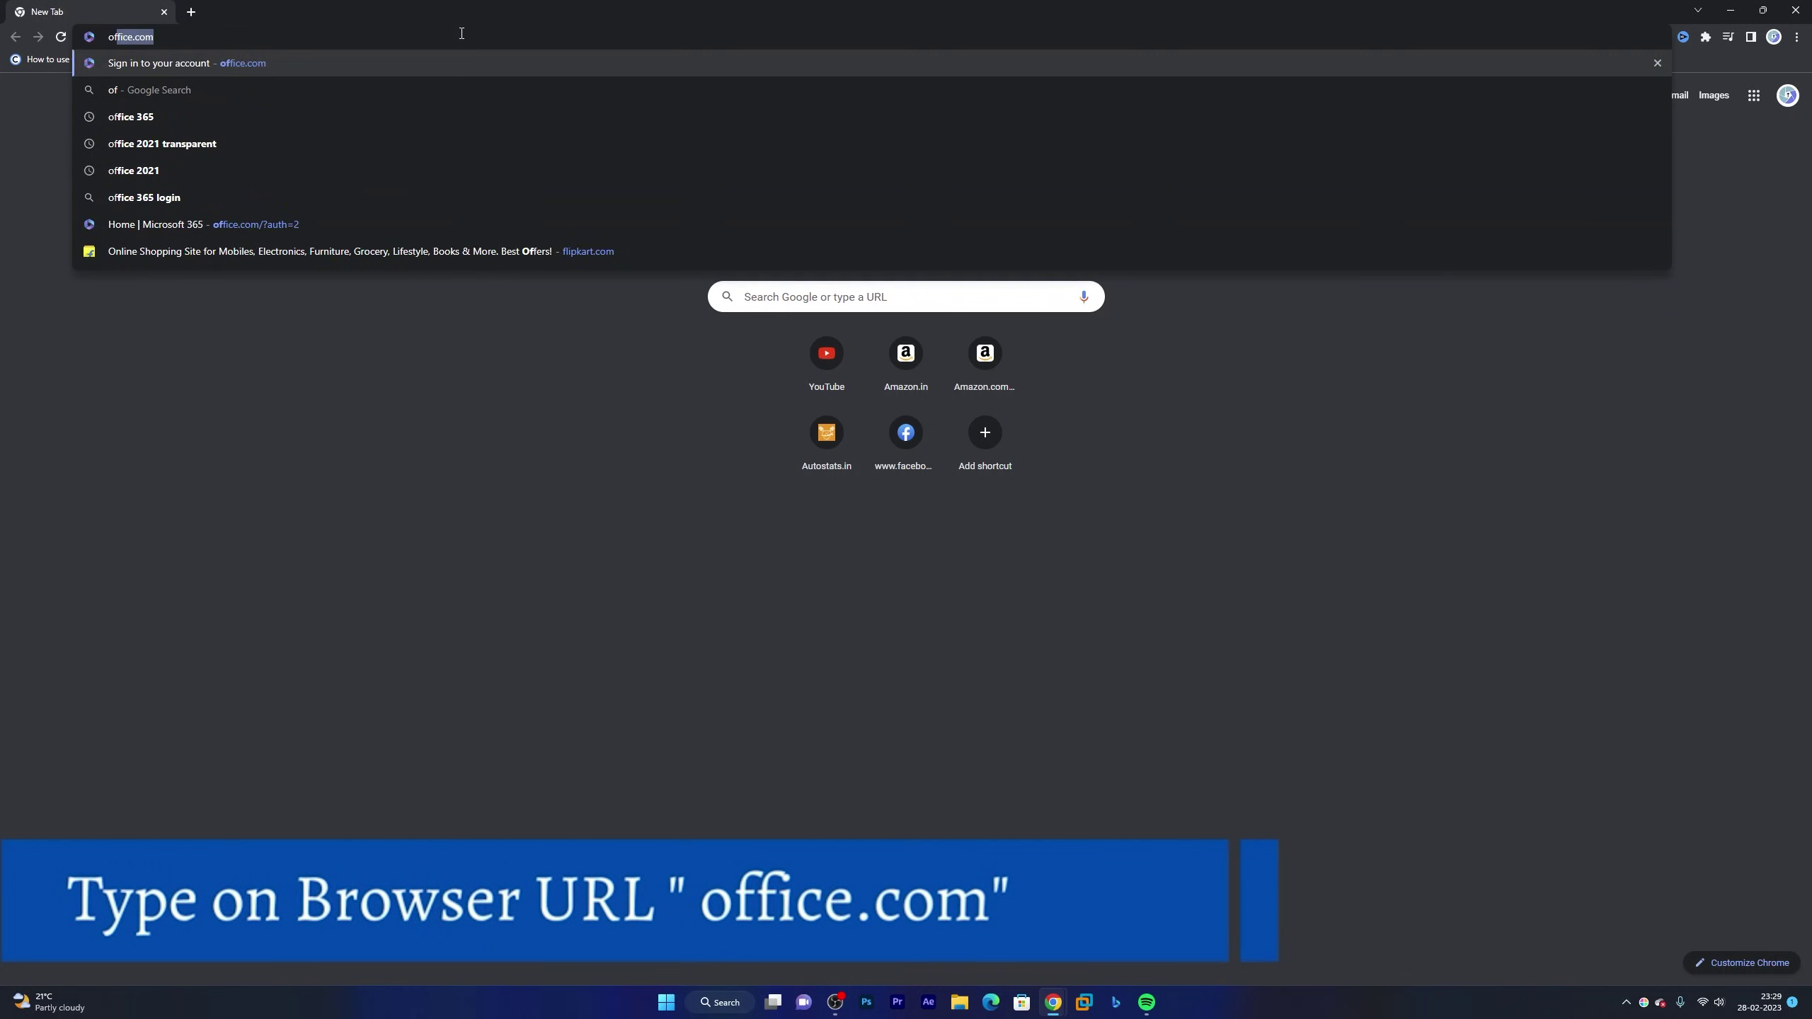
pyautogui.press('Return')
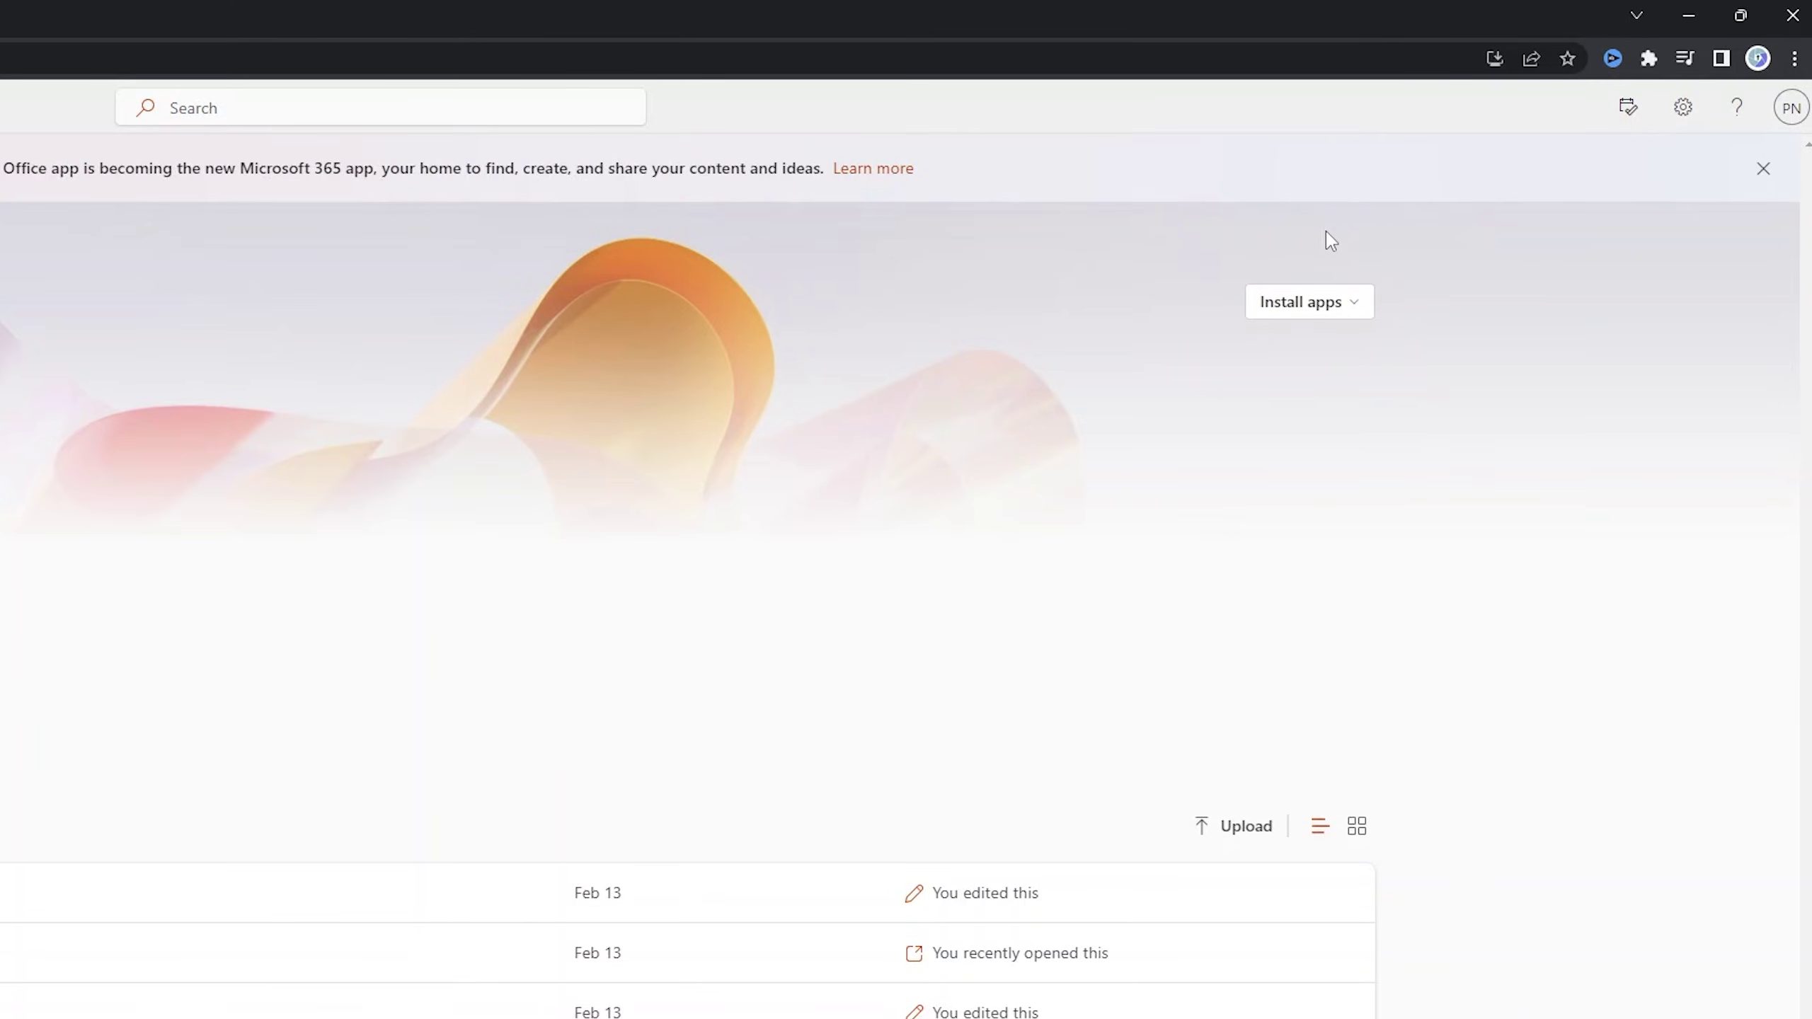
# Reach My account via Install apps and highlight the Office apps & devices install-limit text (5 PCs/Macs, 5 tablets, 5 smartphones)
pyautogui.click(1360, 308)
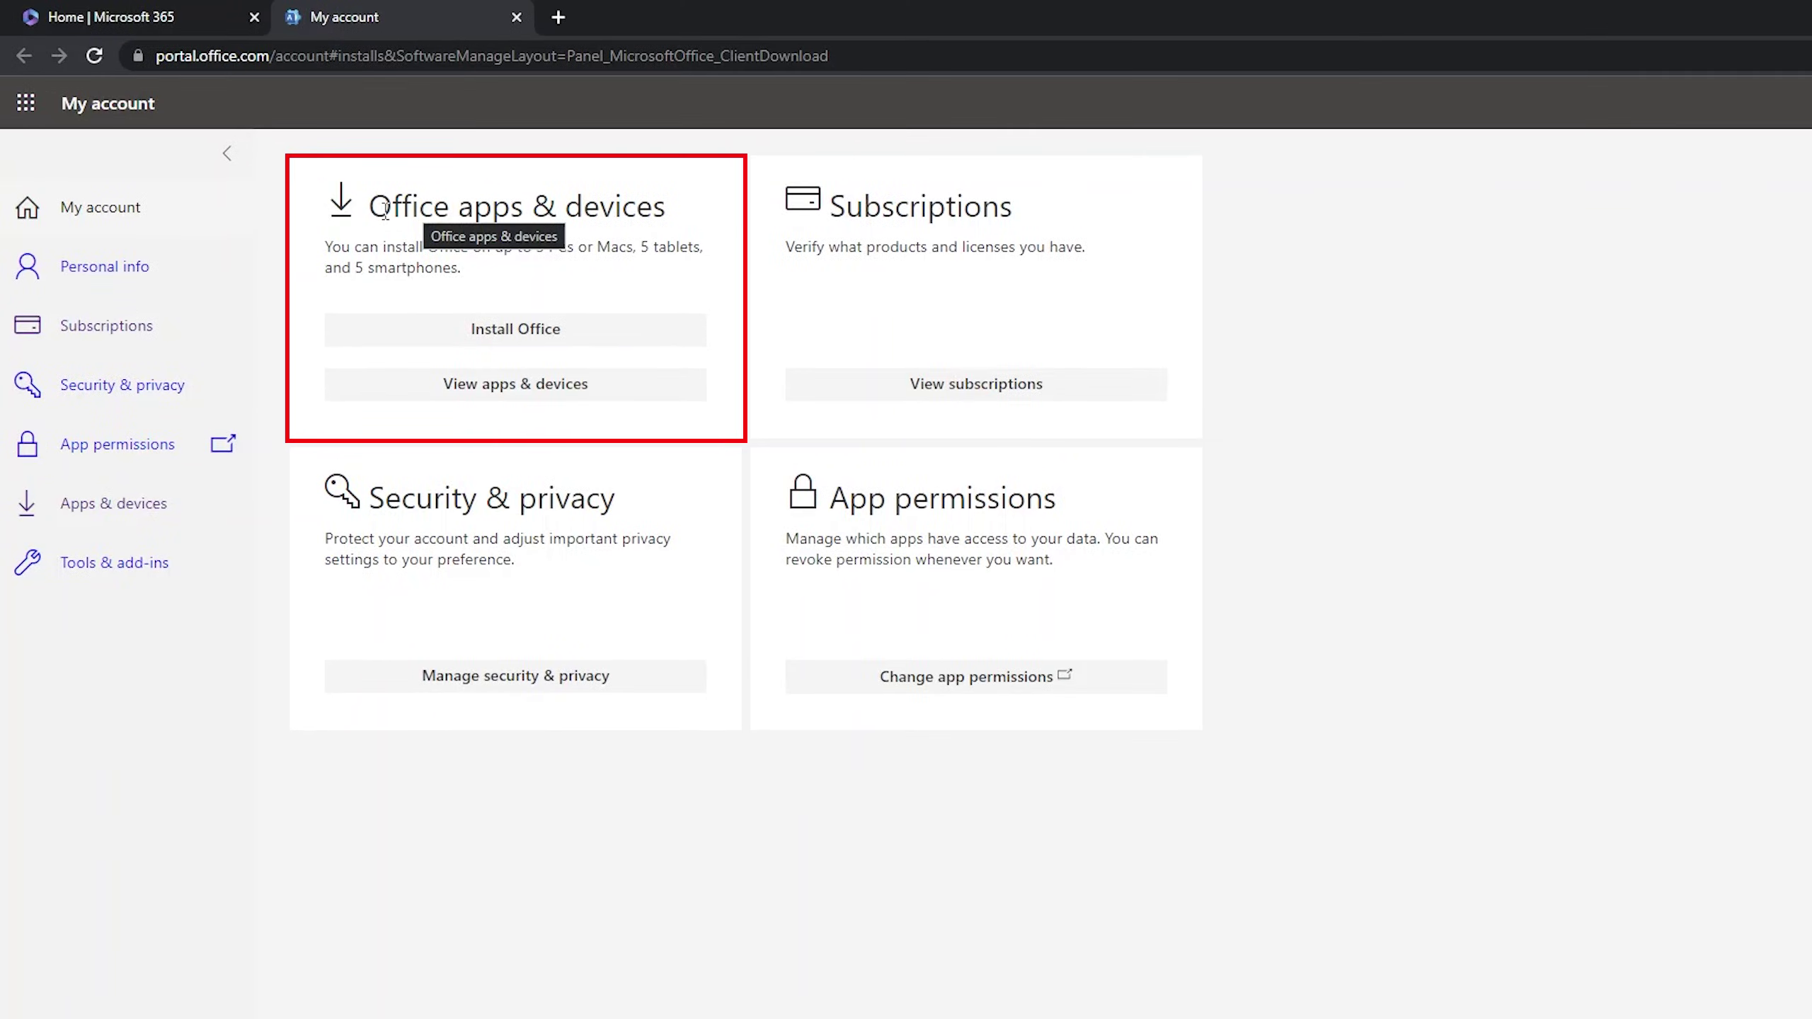
pyautogui.moveTo(386, 208); pyautogui.dragTo(669, 207)
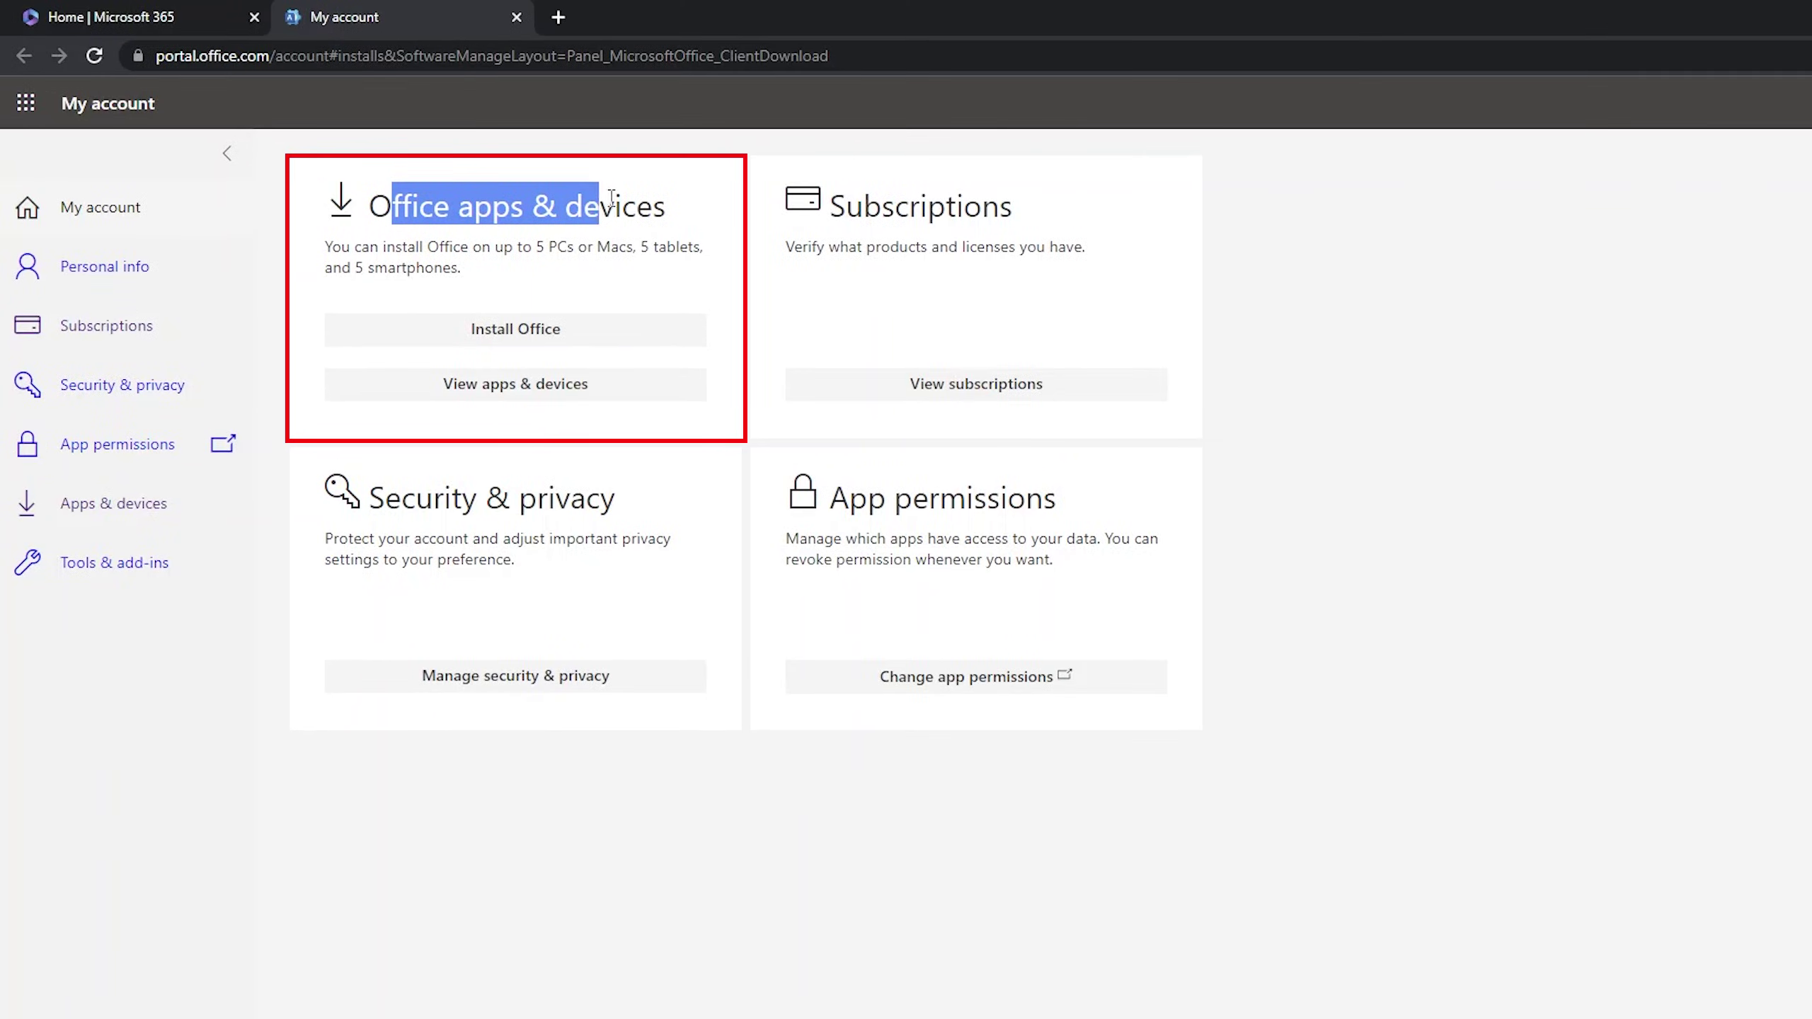
pyautogui.click(1672, 297)
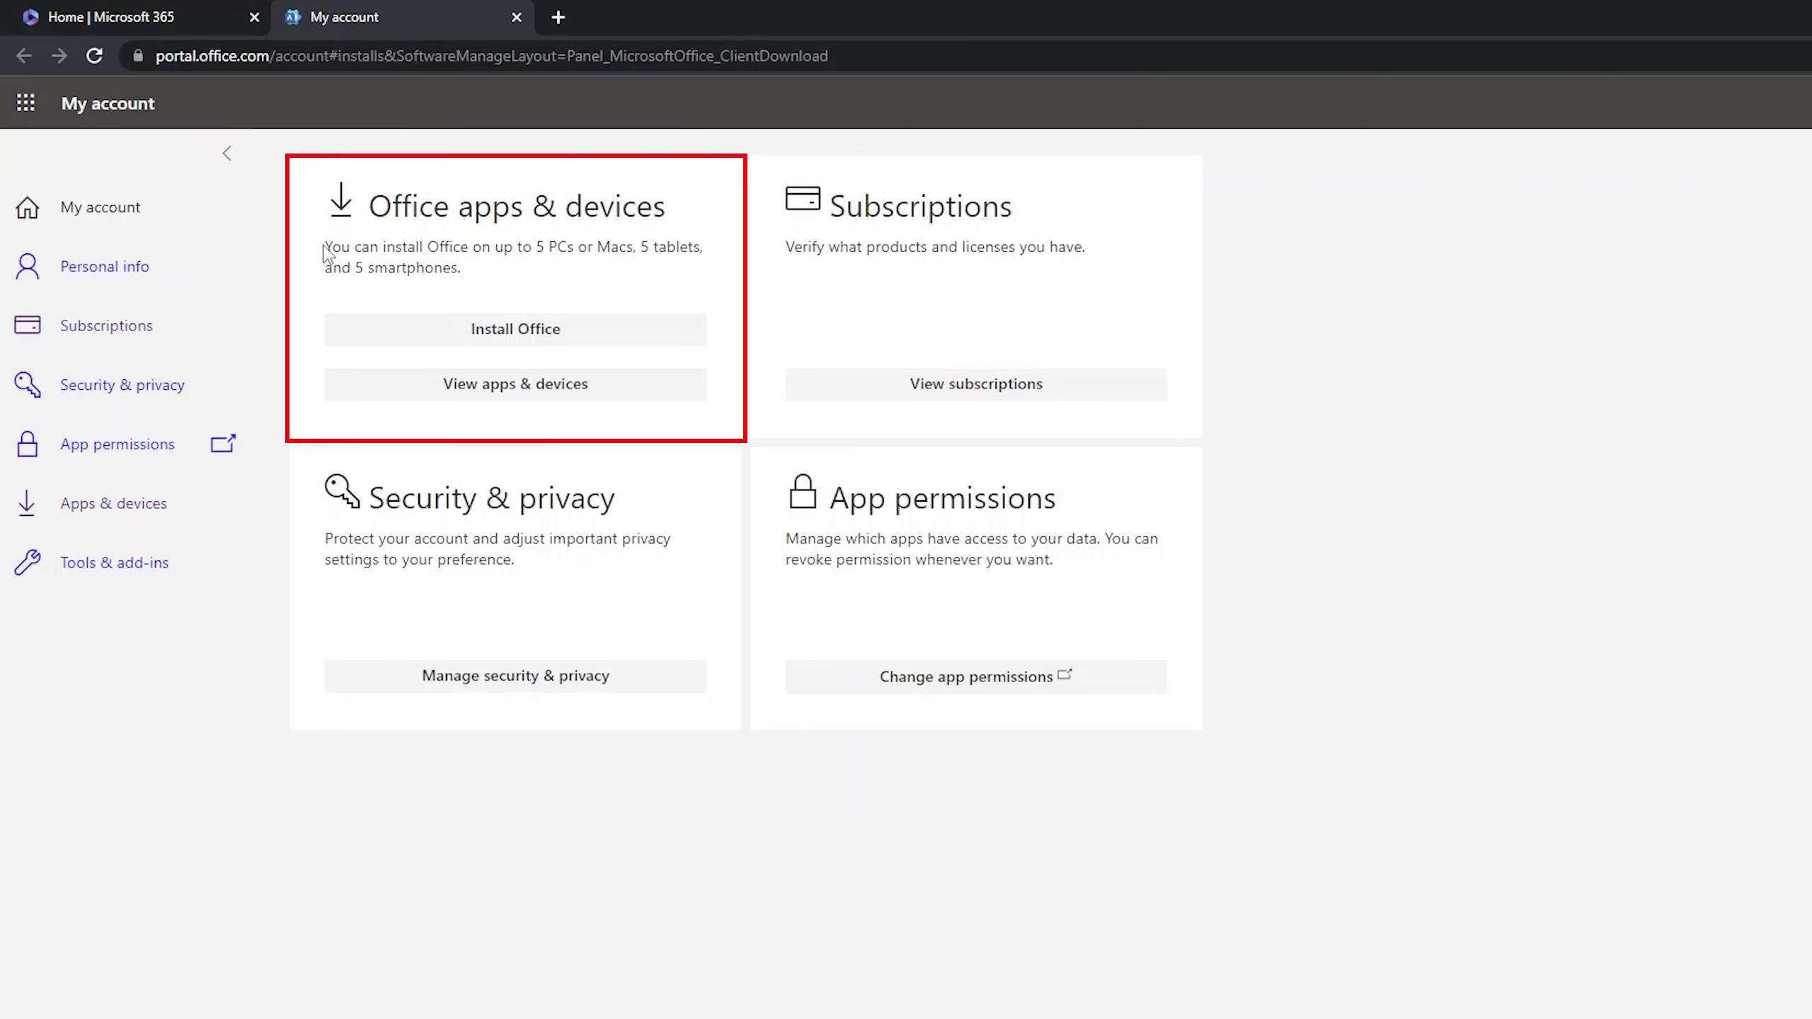
pyautogui.moveTo(328, 247); pyautogui.dragTo(575, 250)
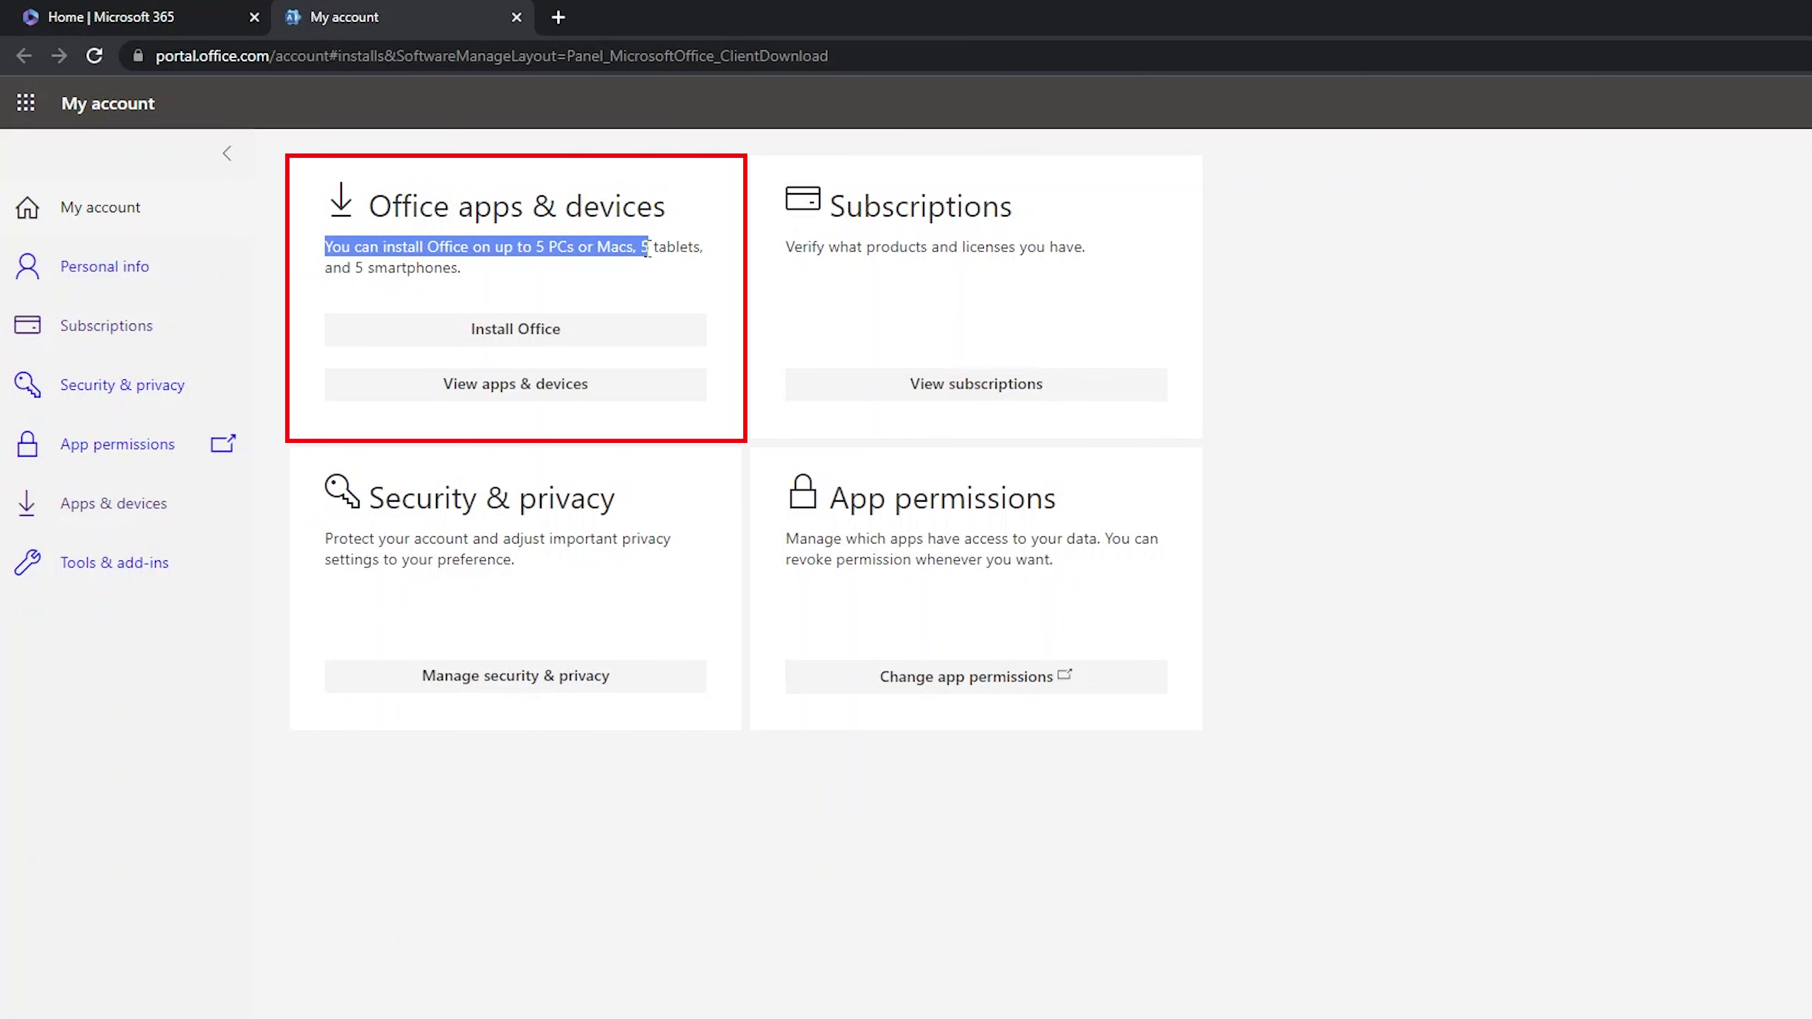
pyautogui.moveTo(575, 250)
pyautogui.mouseDown()
pyautogui.moveTo(682, 250)
pyautogui.moveTo(670, 280)
pyautogui.mouseUp()
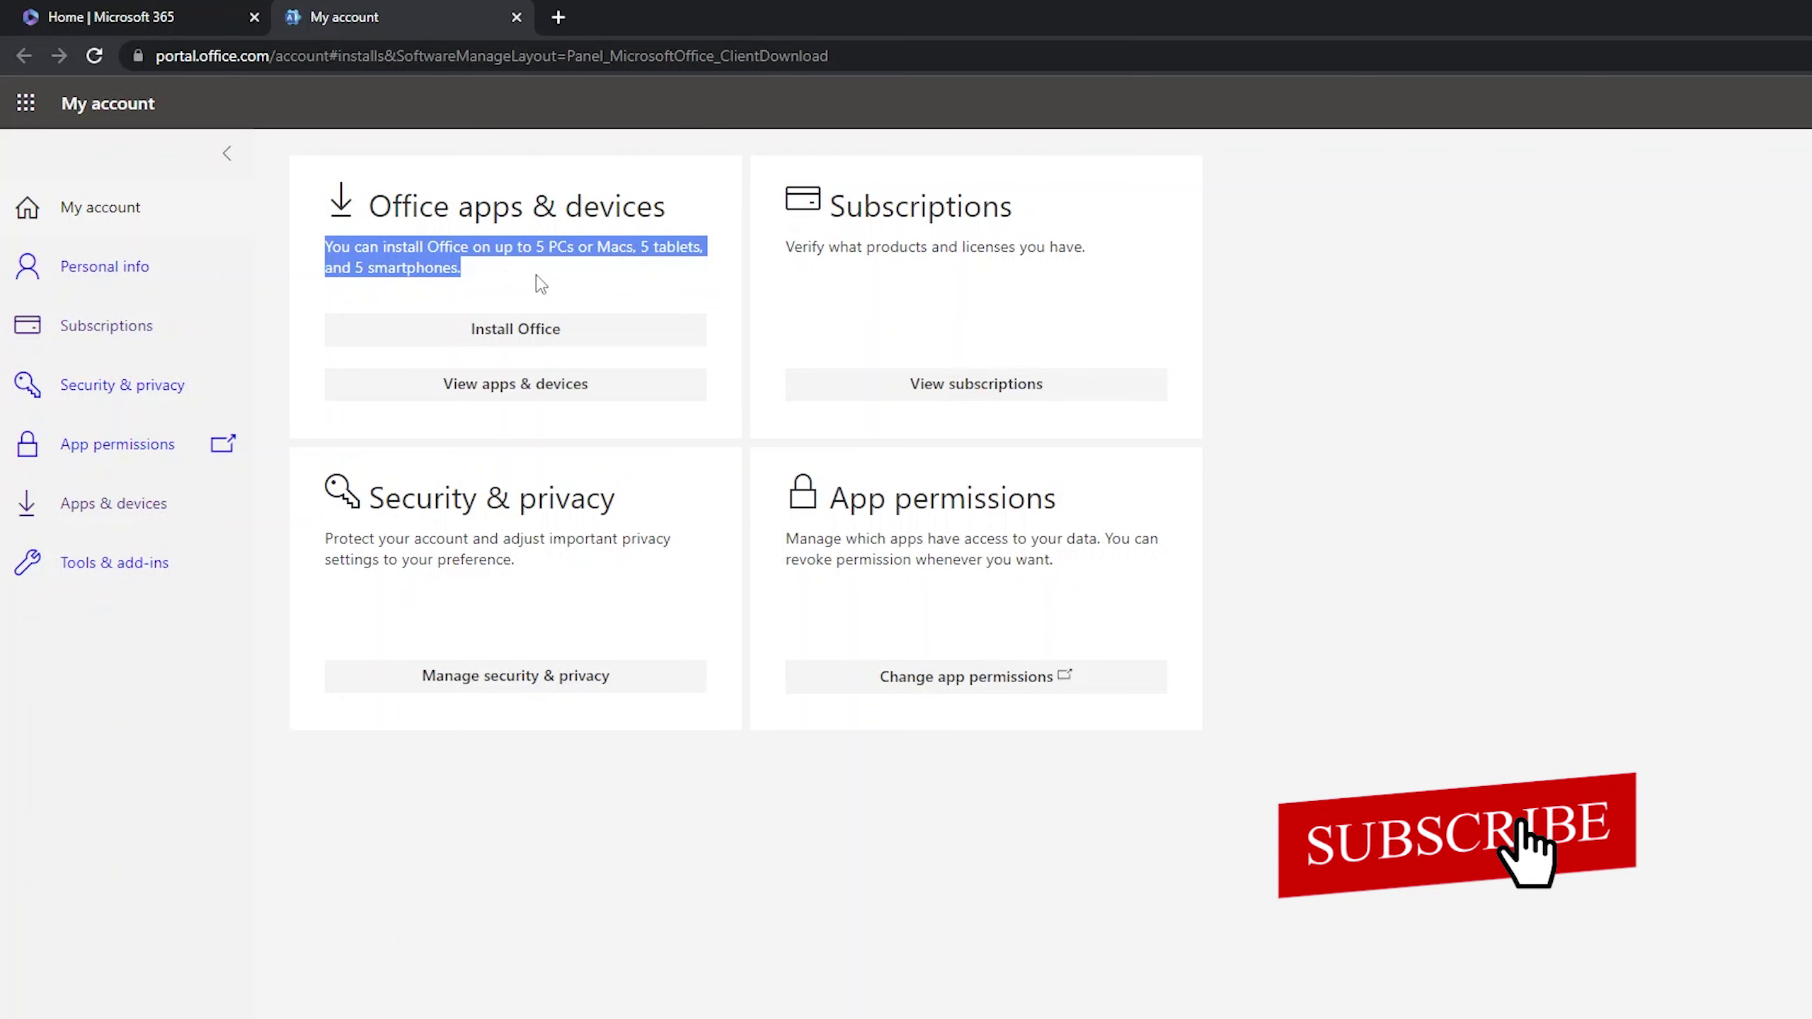
# Show the Apps & devices list and highlight the Microsoft Windows 10 Pro device label
pyautogui.click(620, 297)
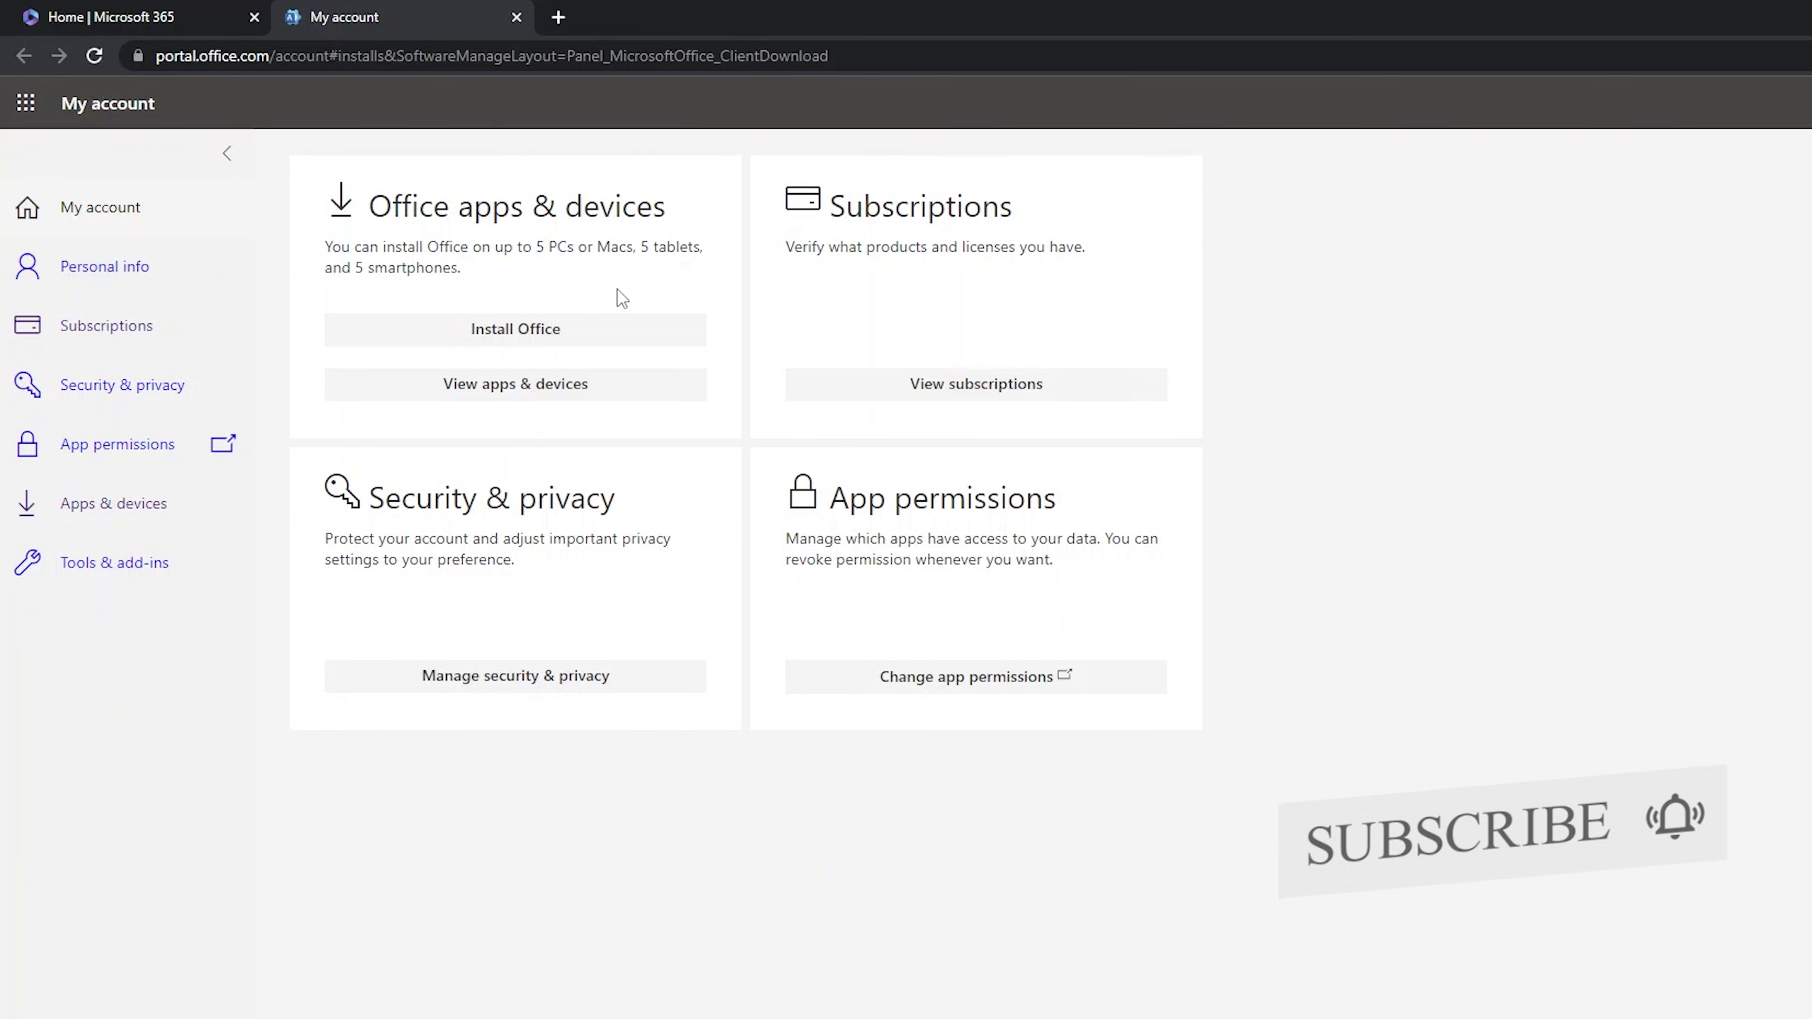
pyautogui.click(588, 389)
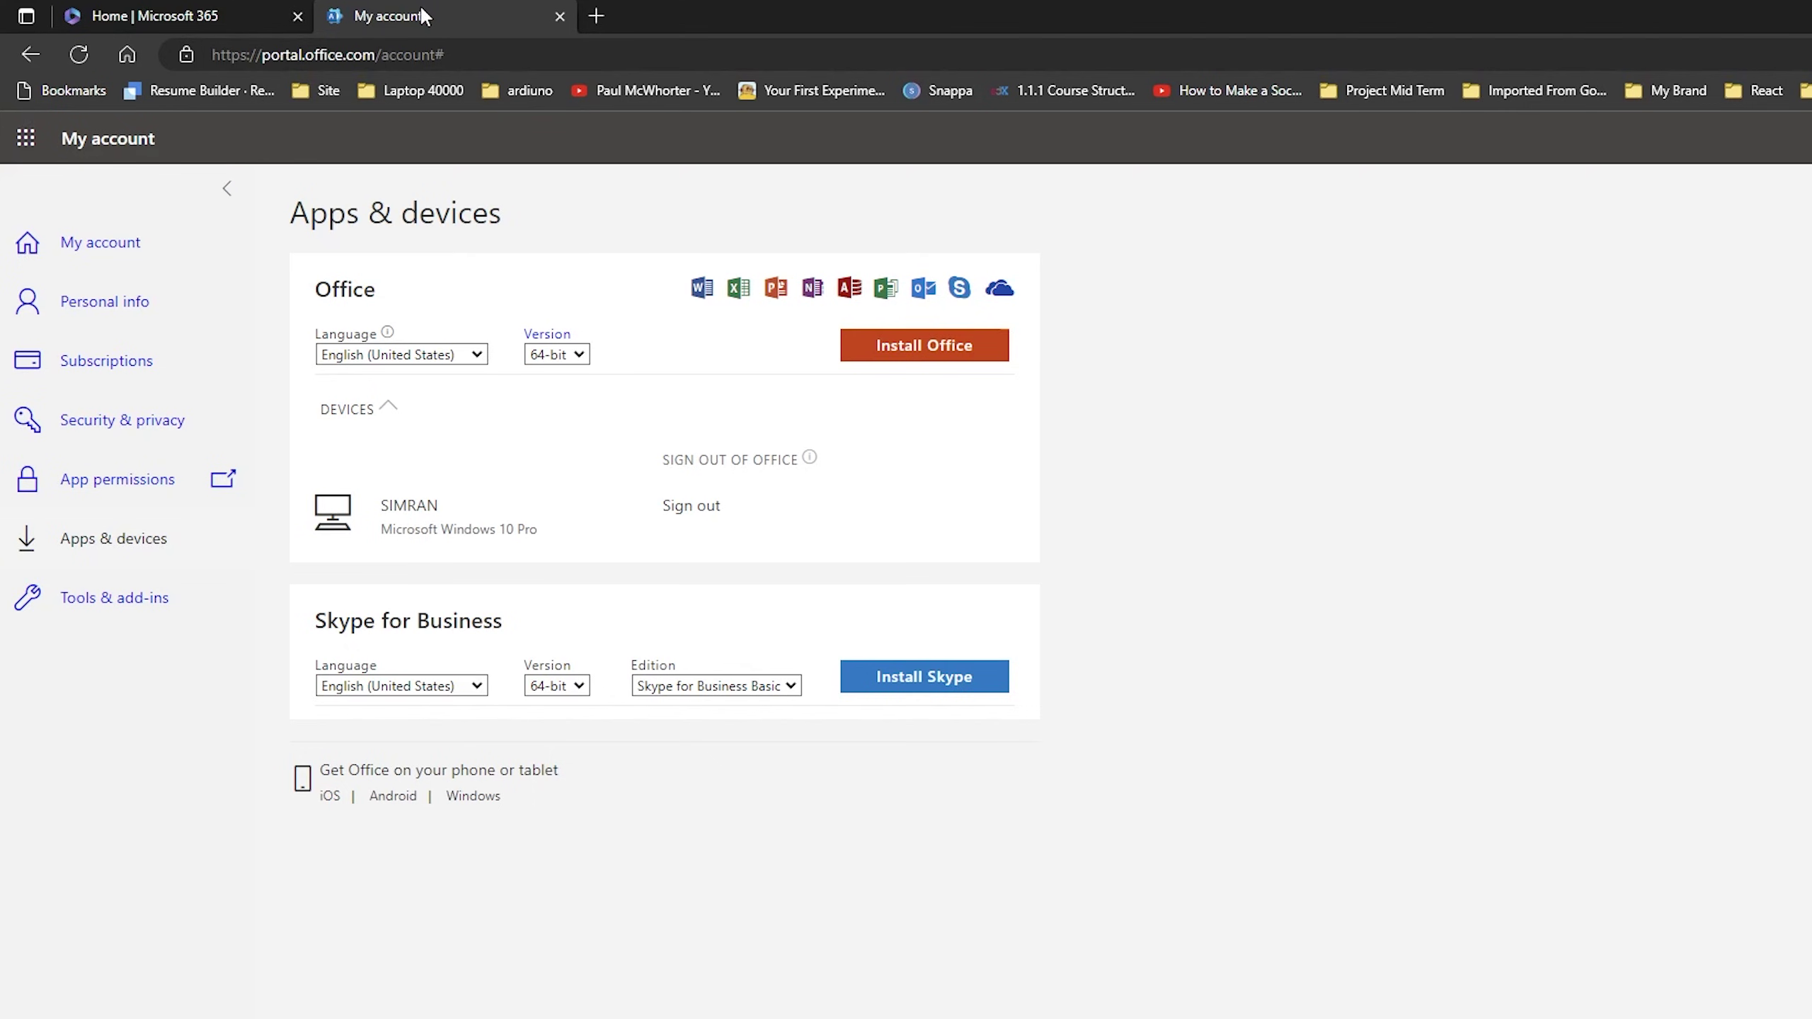
pyautogui.moveTo(422, 14)
pyautogui.mouseDown()
pyautogui.moveTo(428, 85)
pyautogui.moveTo(439, 9)
pyautogui.mouseUp()
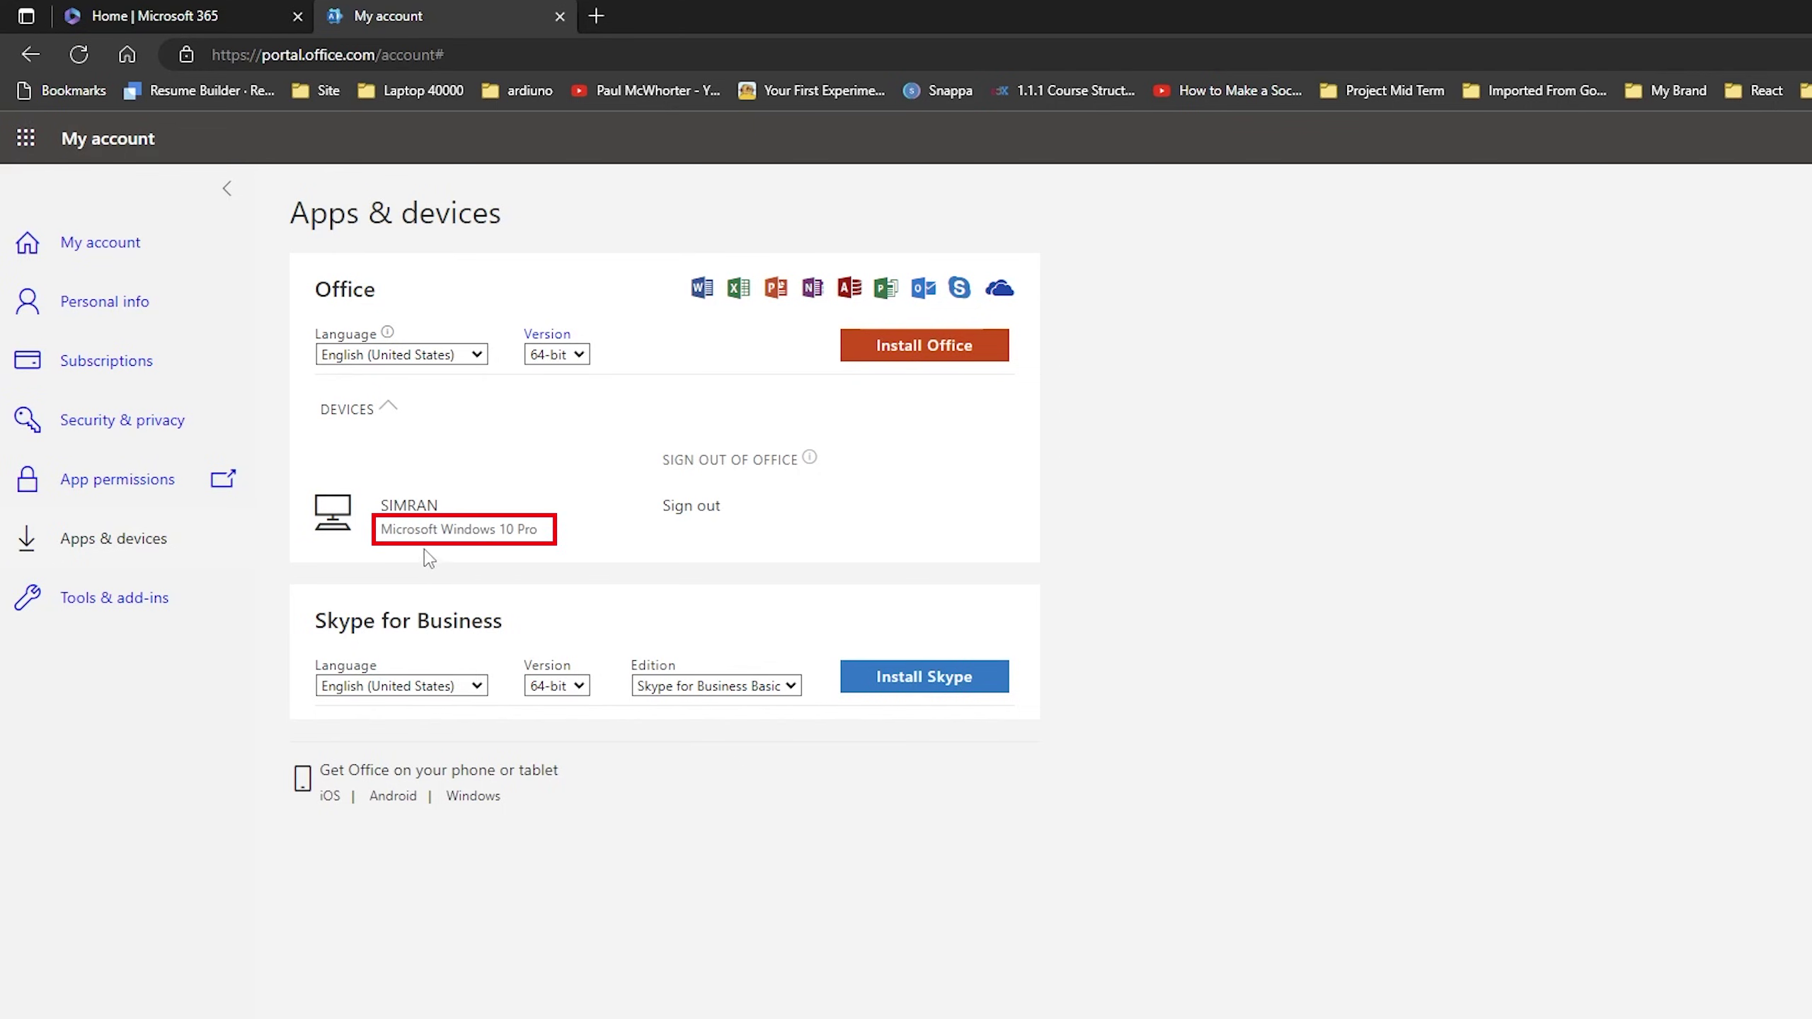
pyautogui.moveTo(401, 530); pyautogui.dragTo(539, 529)
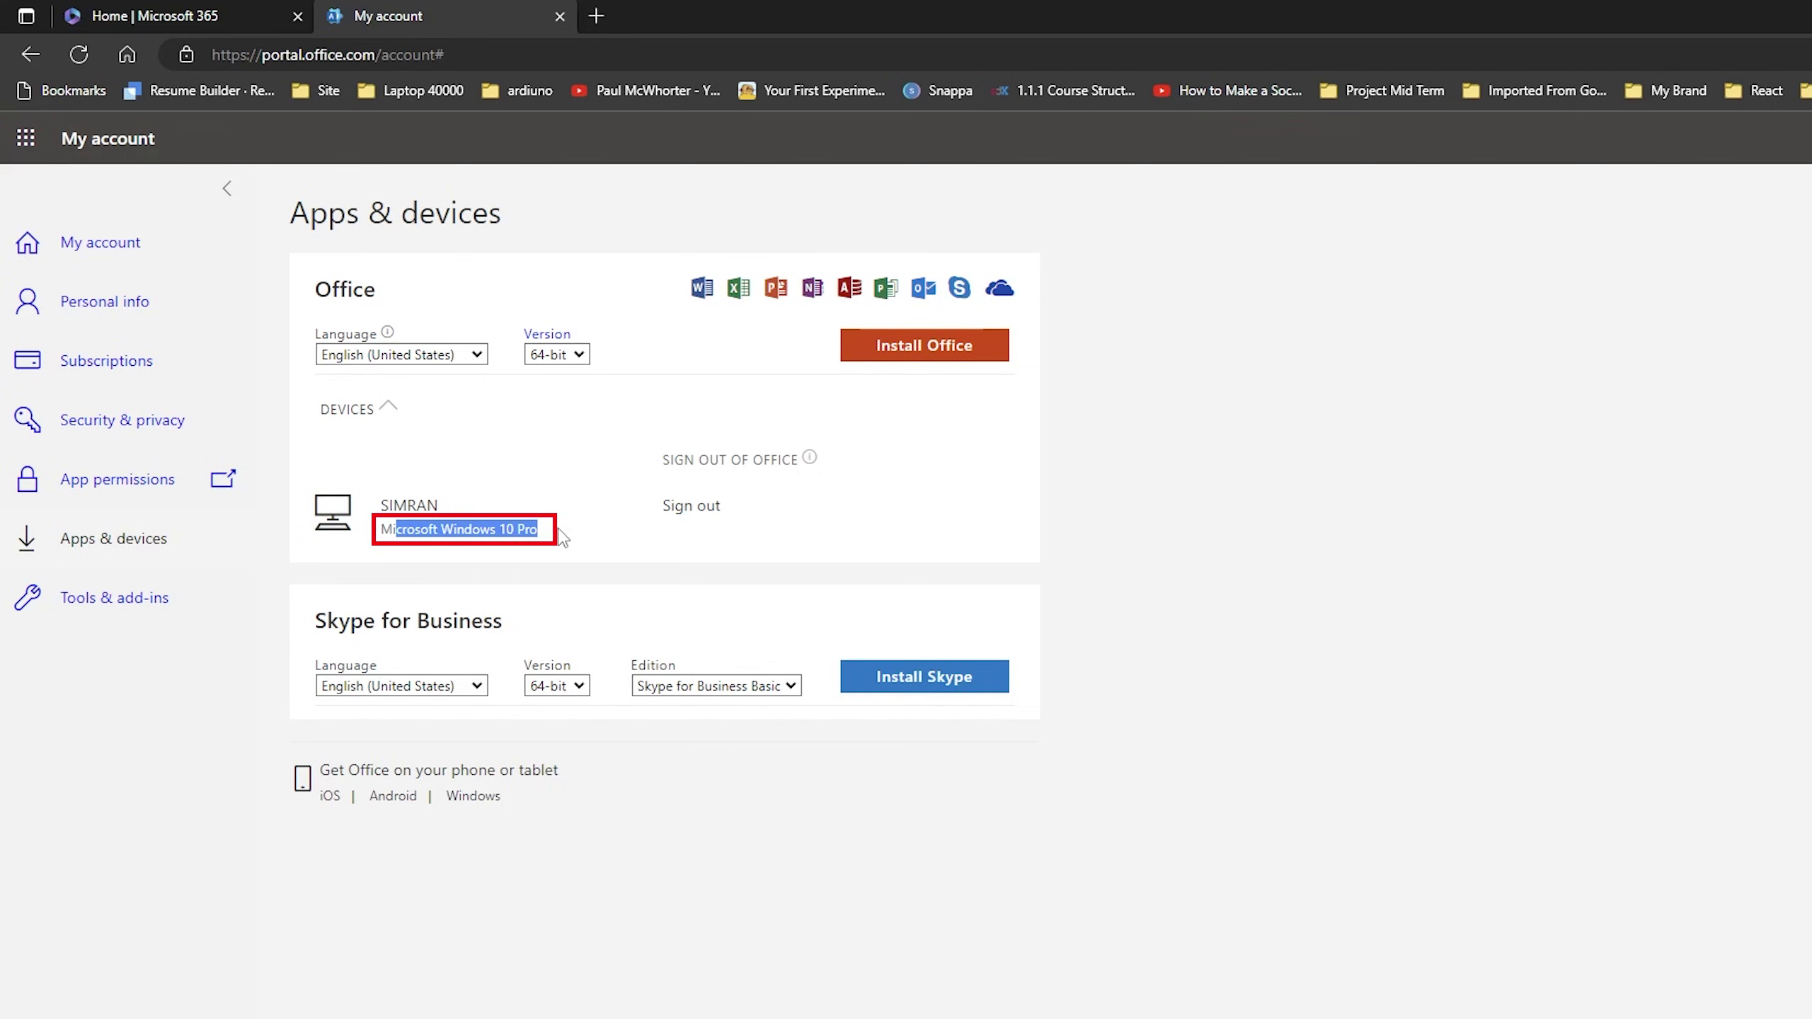
pyautogui.click(563, 536)
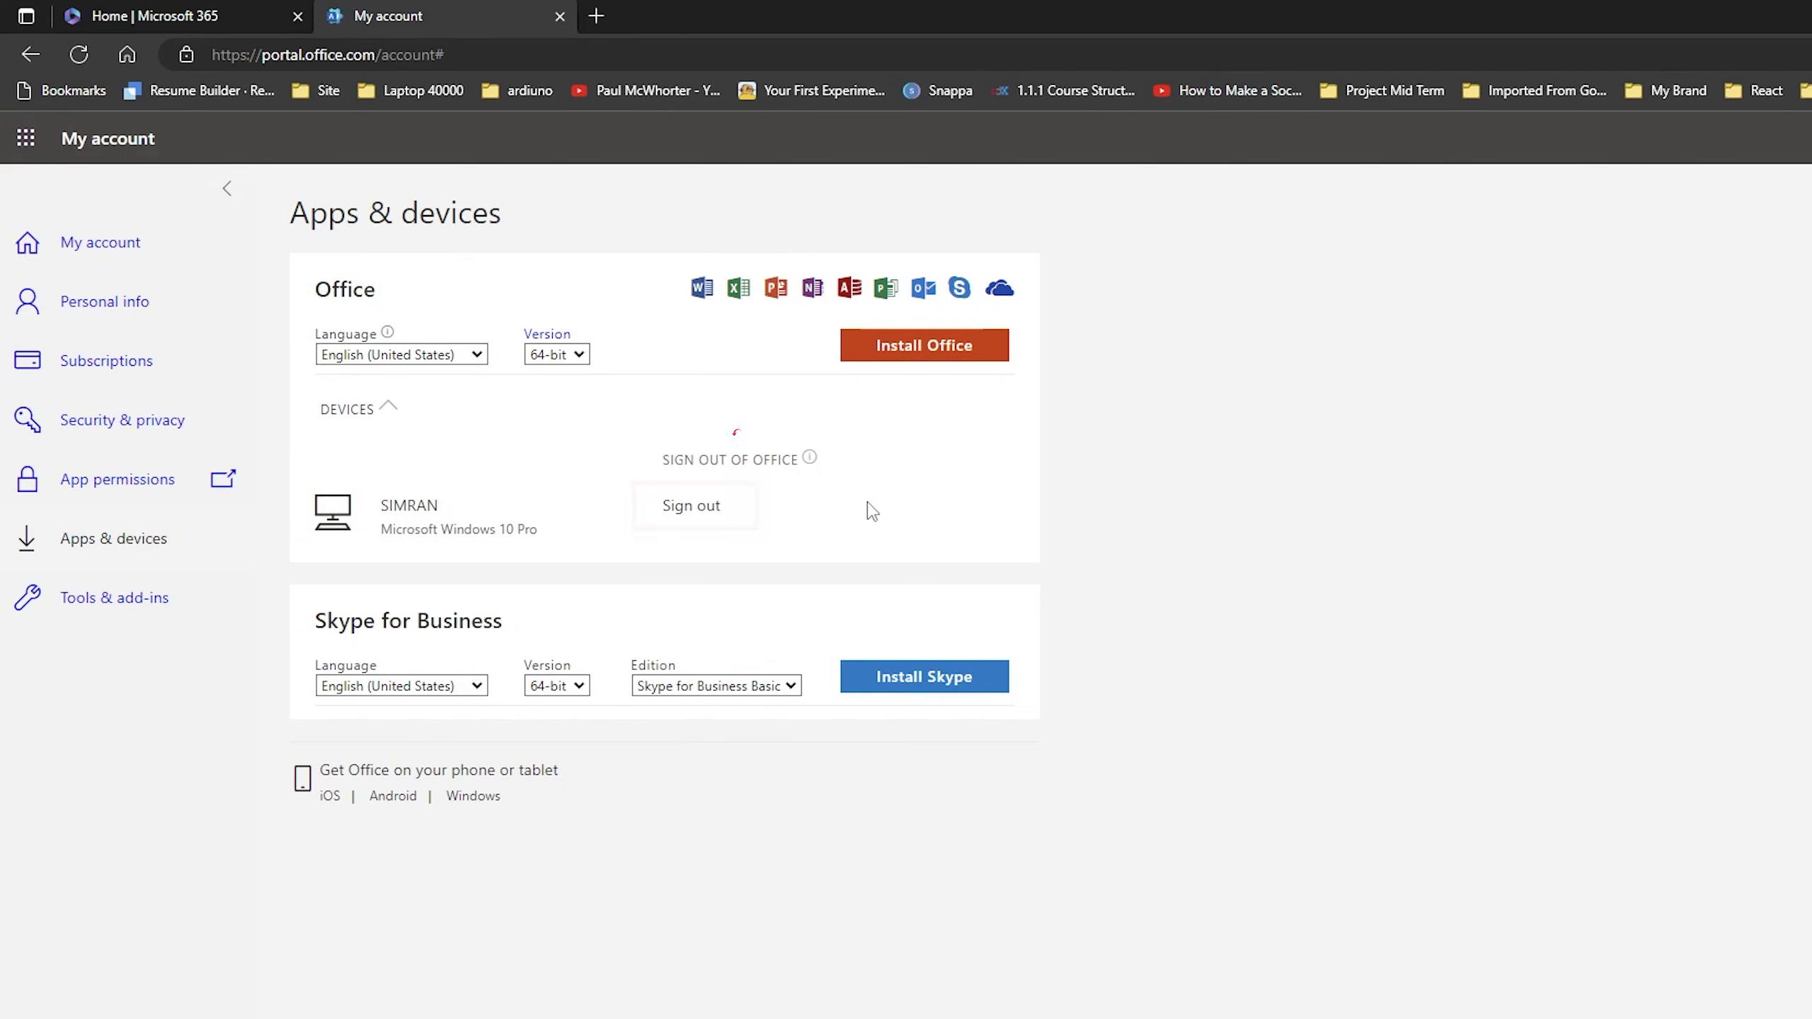
# Sign the Windows 10 Pro PC out of Office and confirm the sign-out dialog
pyautogui.click(709, 506)
pyautogui.click(1548, 914)
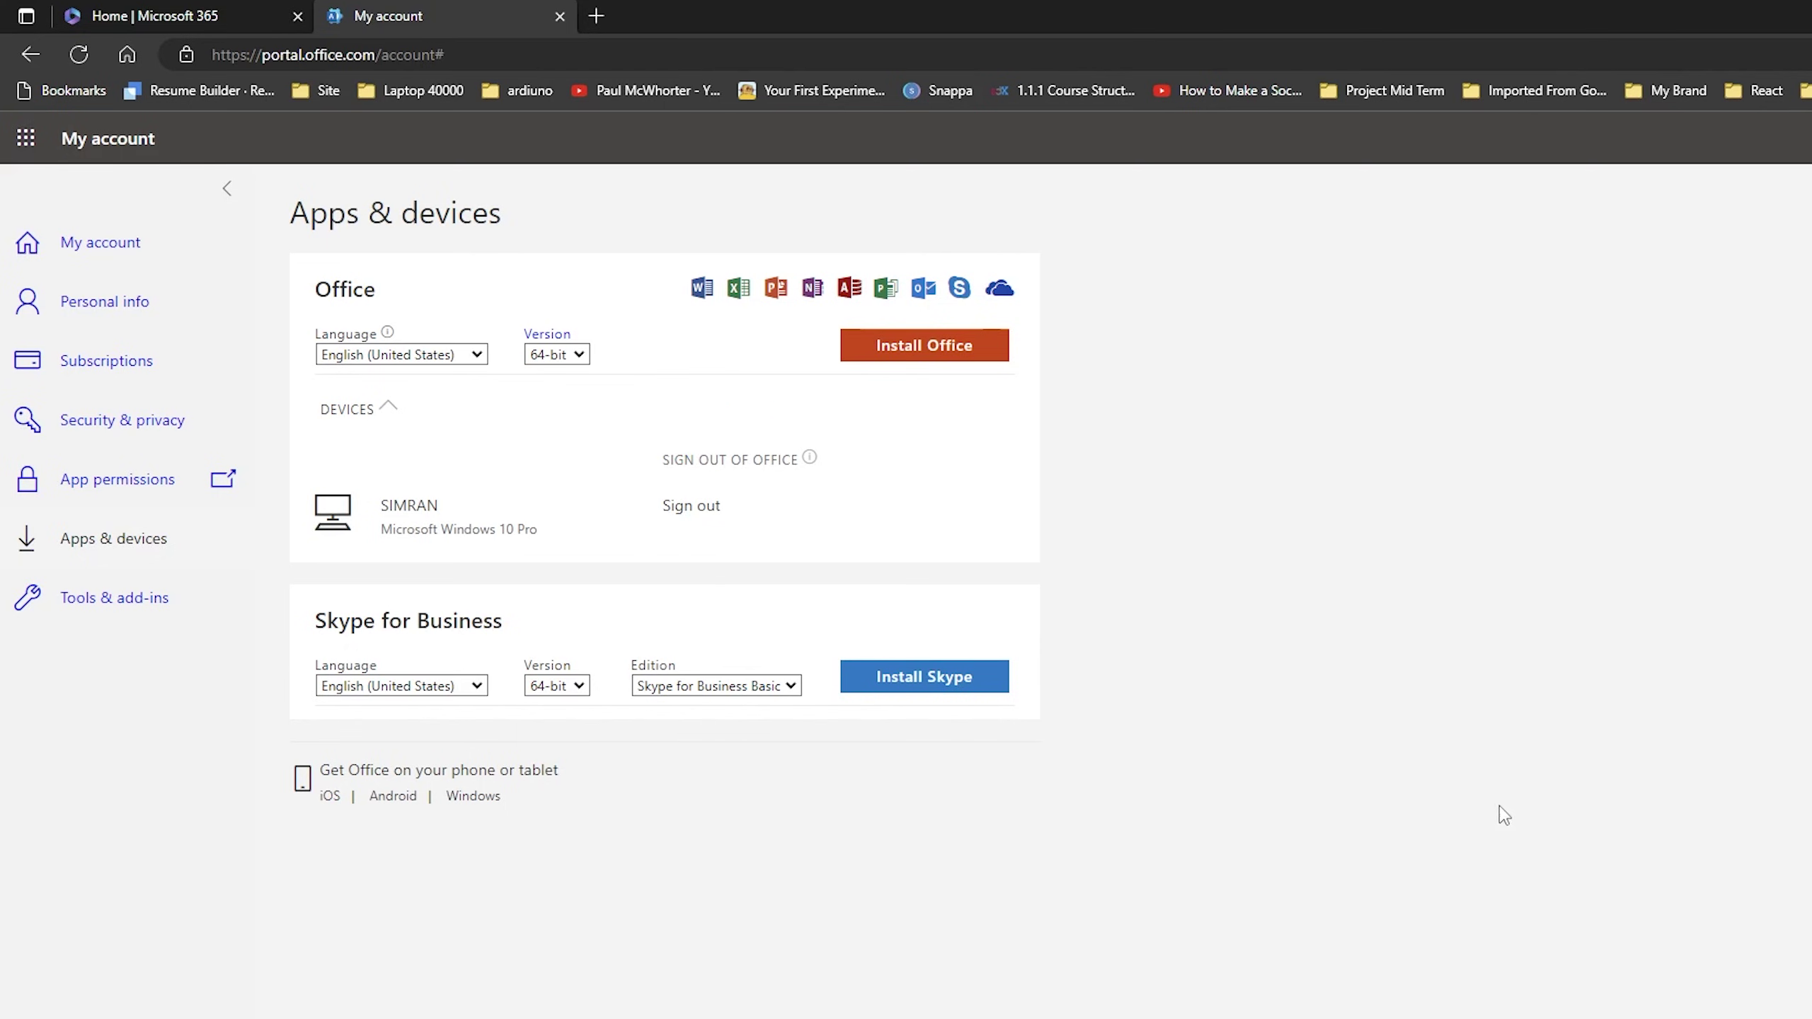